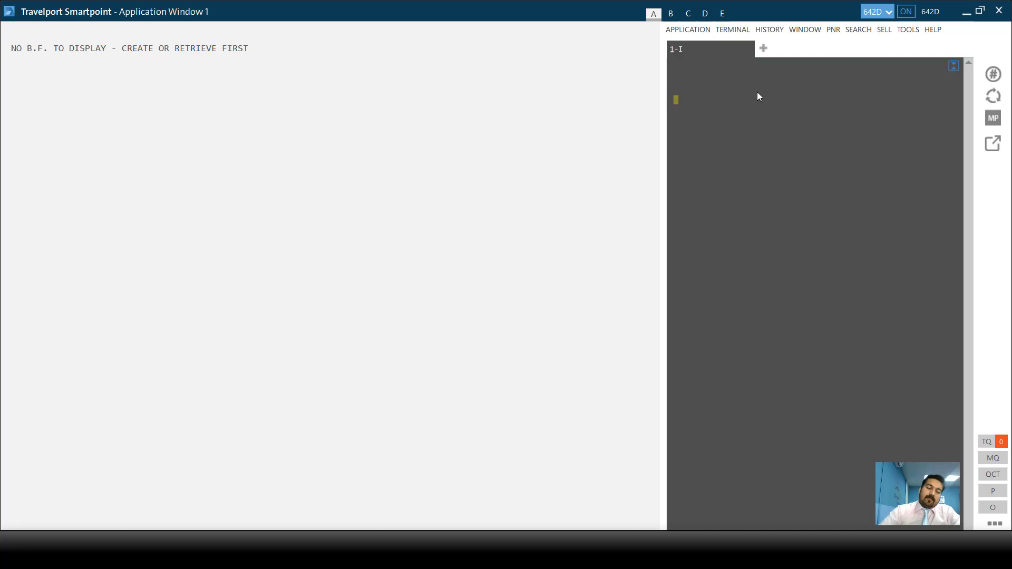
- Ignore the current booking with the I entry so the terminal answers IGNORED
{"action": "type", "text": "I"}
{"action": "key", "text": "Return"}
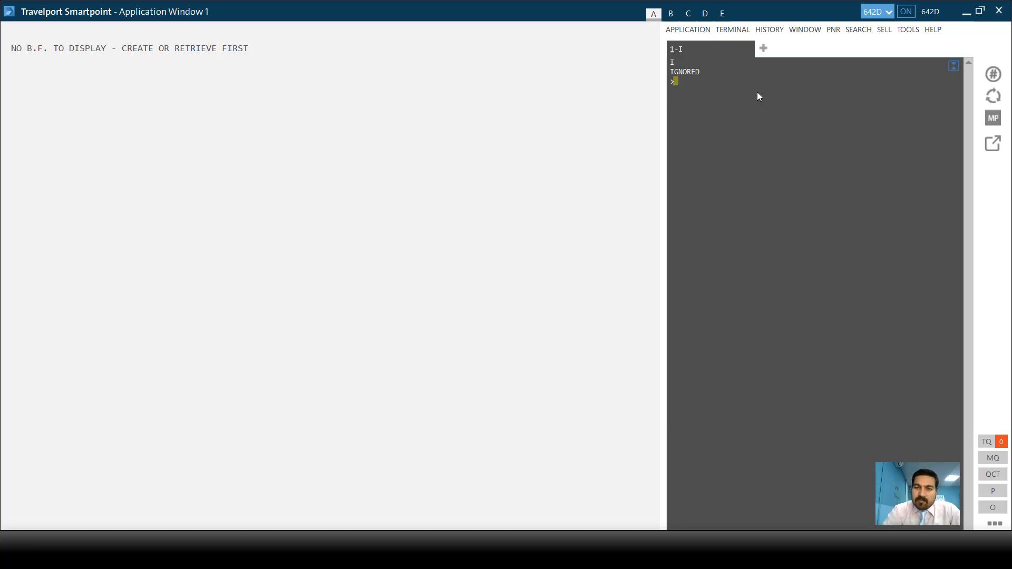
- Type the fare-shop entry FSMCT15JANSKT for Muscat to Sialkot on 15JAN without sending it
{"action": "type", "text": "FS"}
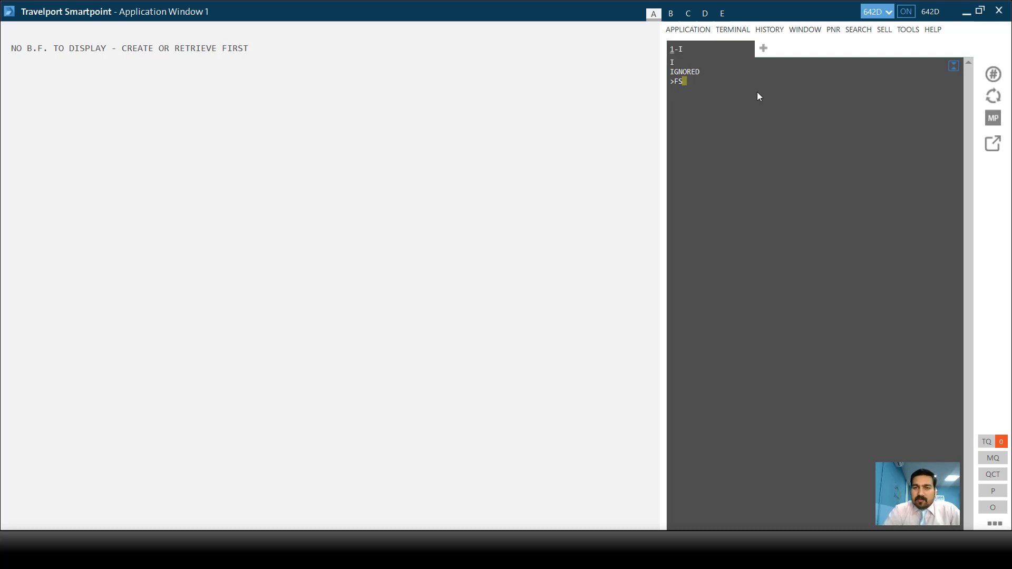
{"action": "type", "text": "MCT"}
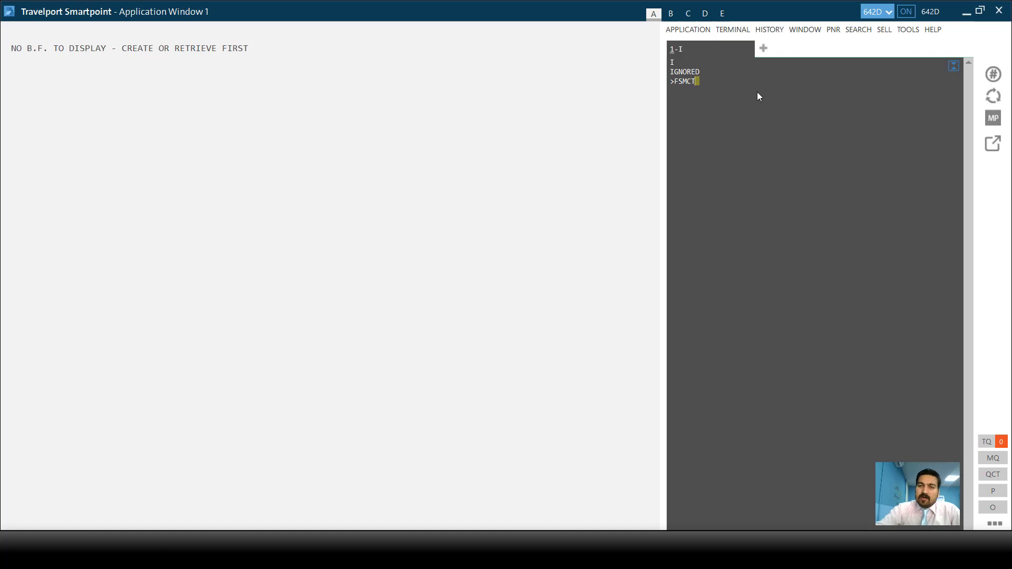
{"action": "type", "text": "15"}
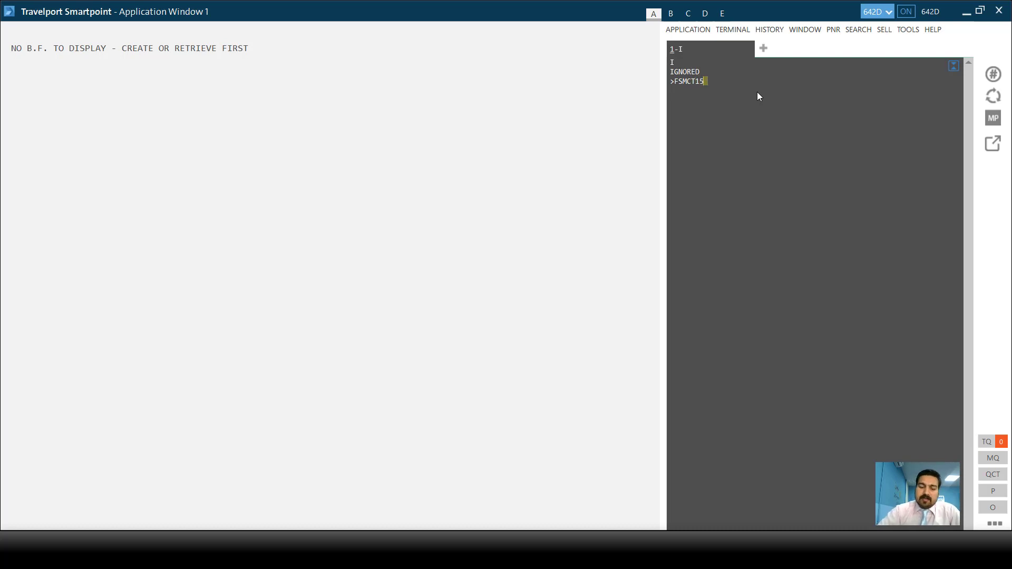
{"action": "type", "text": "JAN"}
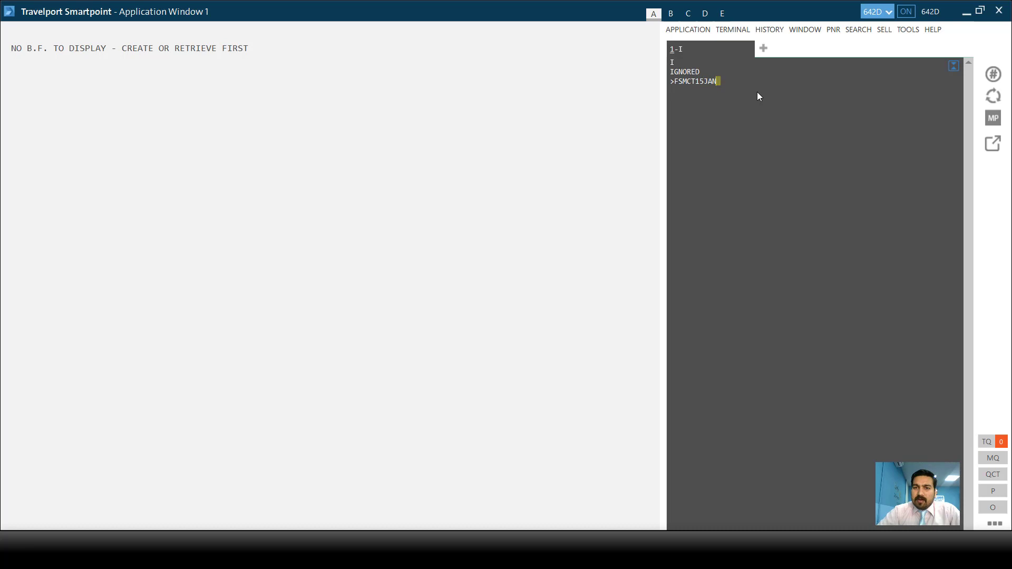
{"action": "type", "text": "SK"}
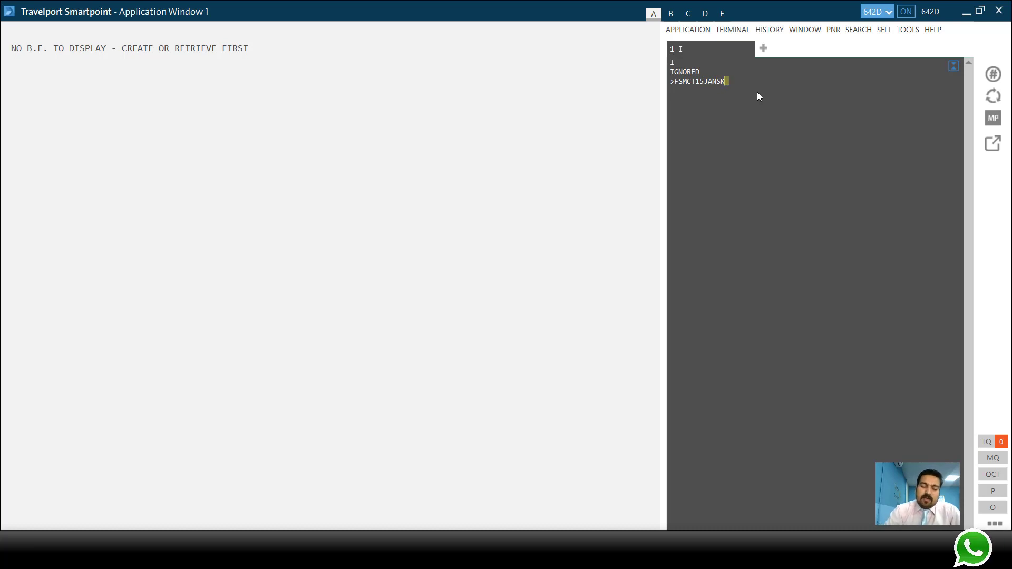
{"action": "type", "text": "T"}
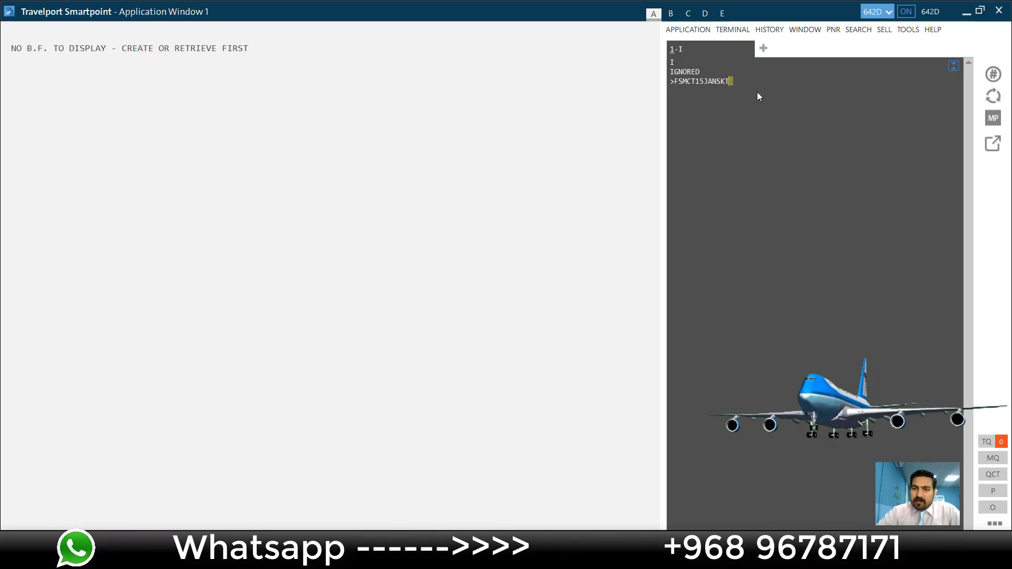
- Run FSMCT15JANSKT for four options from 61.600 OMR, then recall the entry
{"action": "key", "text": "Return"}
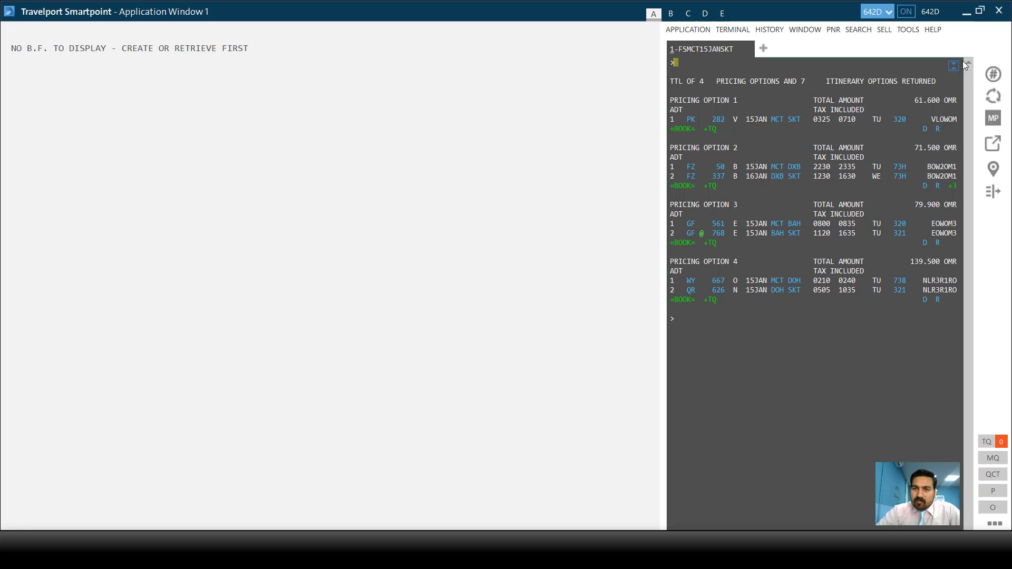
{"action": "key", "text": "alt+Up"}
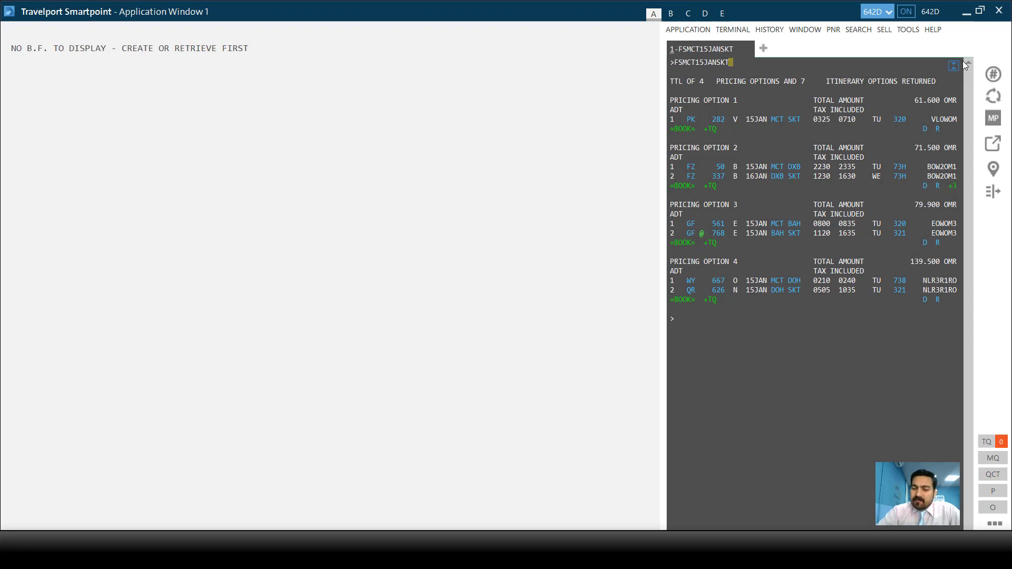
- Reissue the fare shop with +P1.2*C10.3*INF, getting seven options from 116.200 OMR
{"action": "type", "text": "+"}
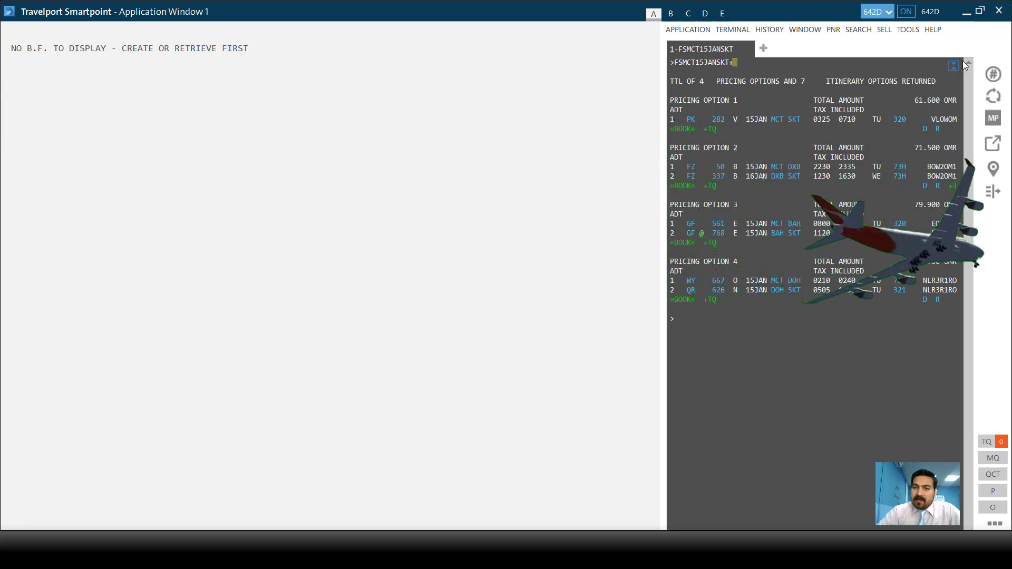
{"action": "type", "text": "P1"}
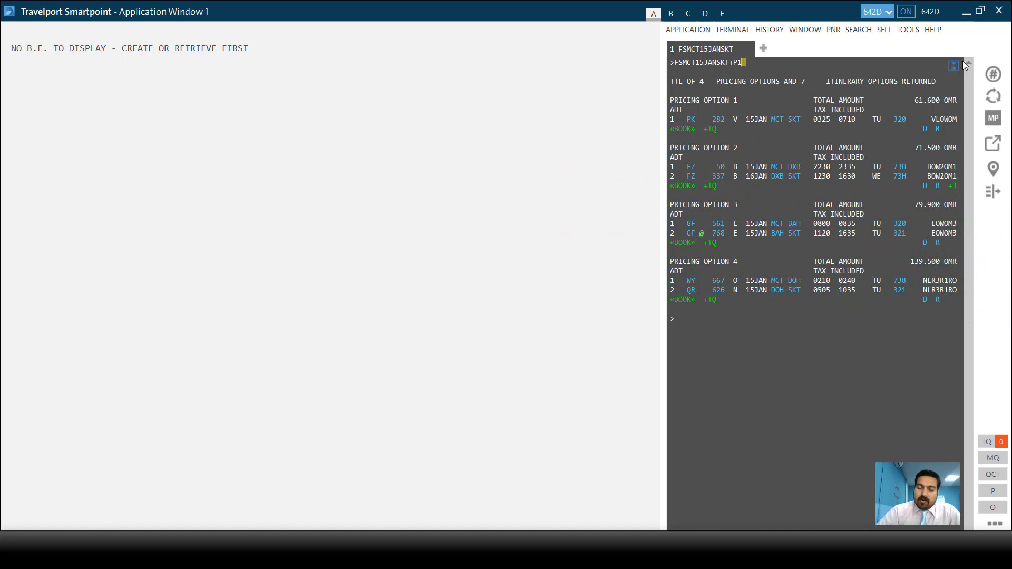
{"action": "type", "text": ".2*C"}
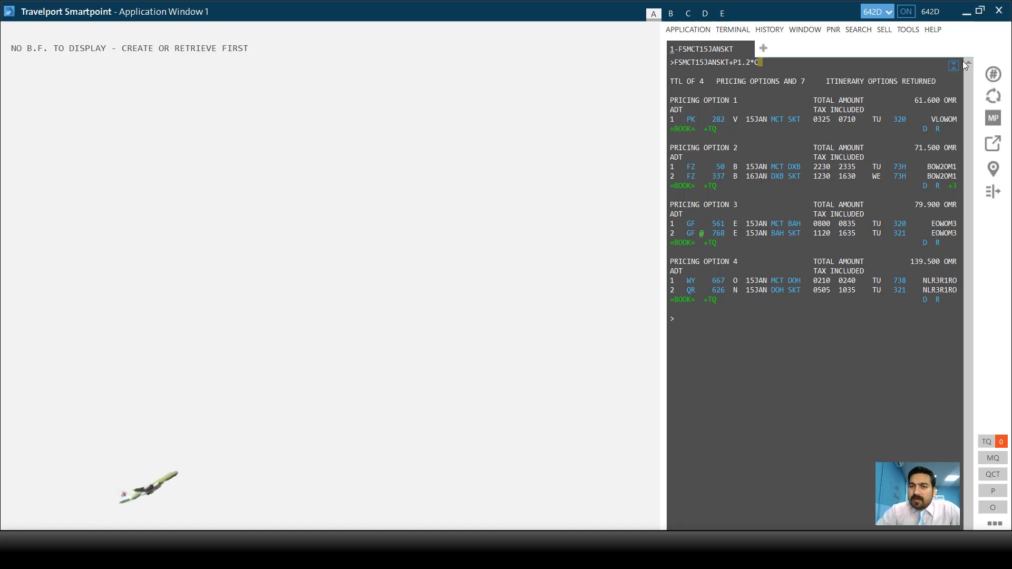
{"action": "type", "text": "10"}
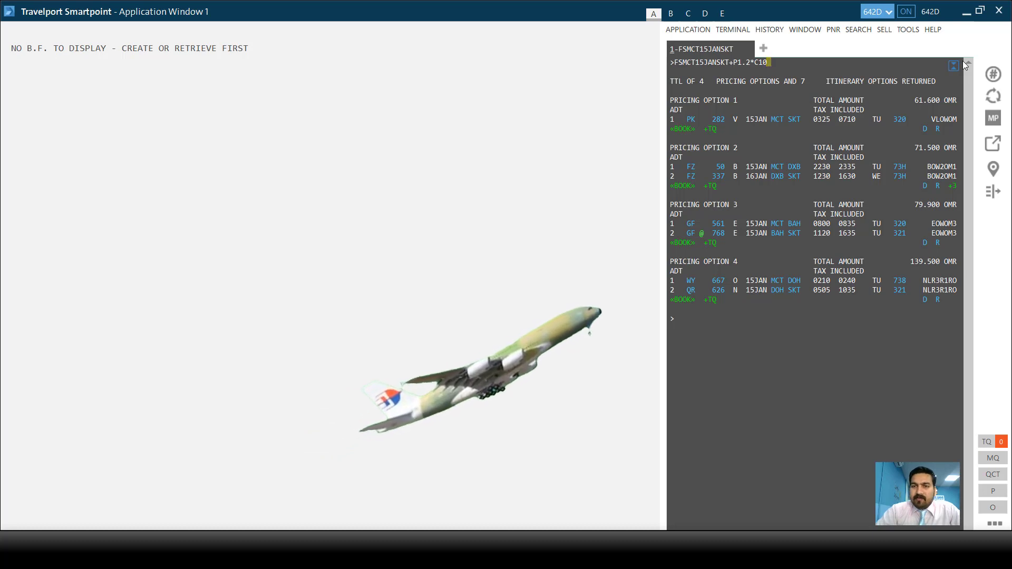
{"action": "type", "text": "."}
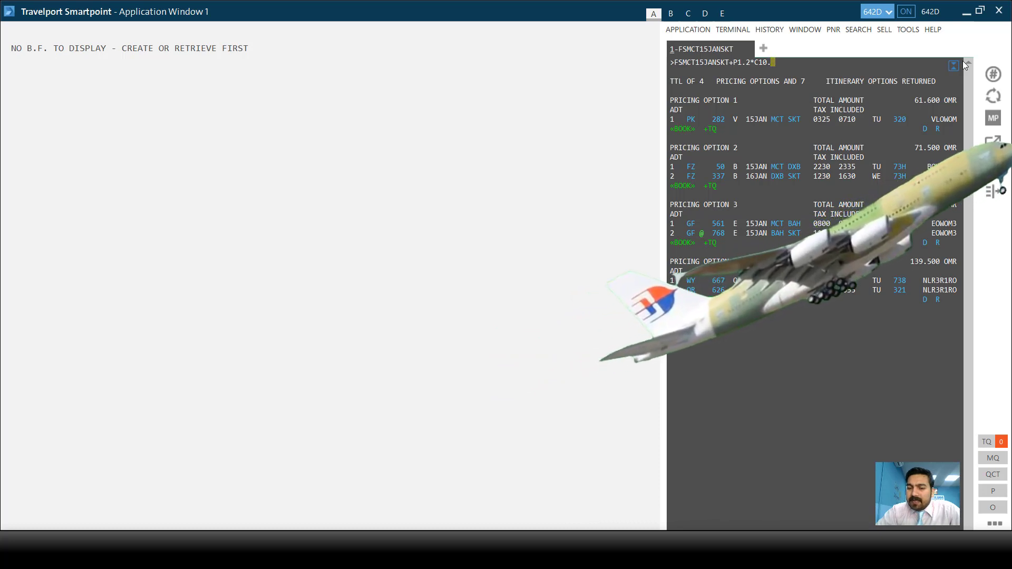
{"action": "type", "text": "3*"}
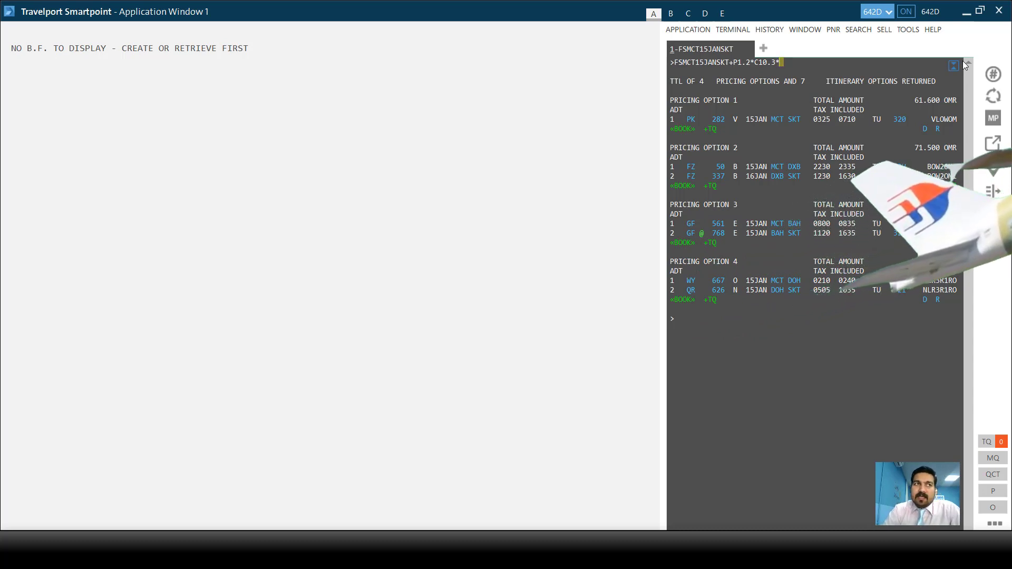
{"action": "type", "text": "INF"}
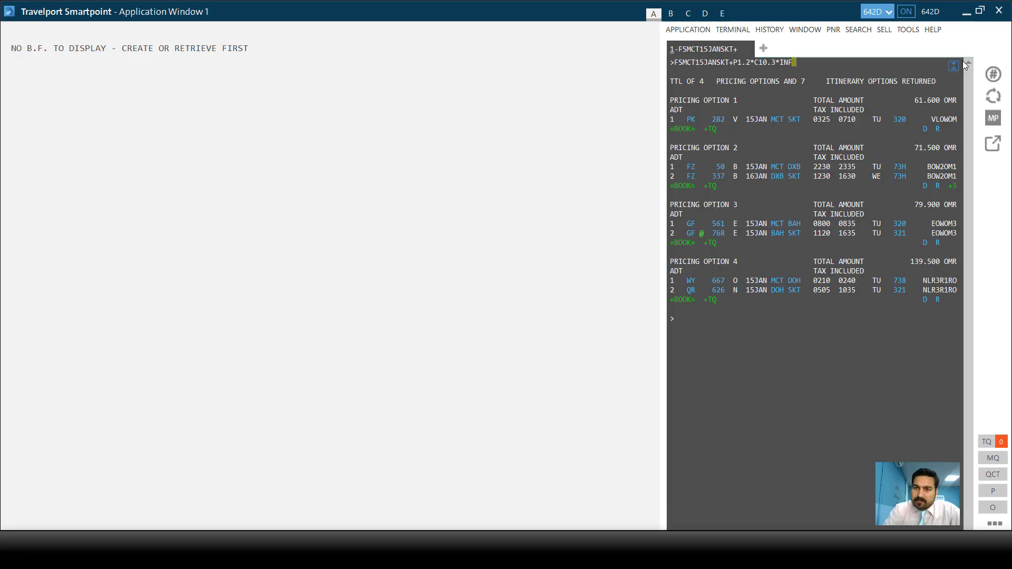
{"action": "key", "text": "Return"}
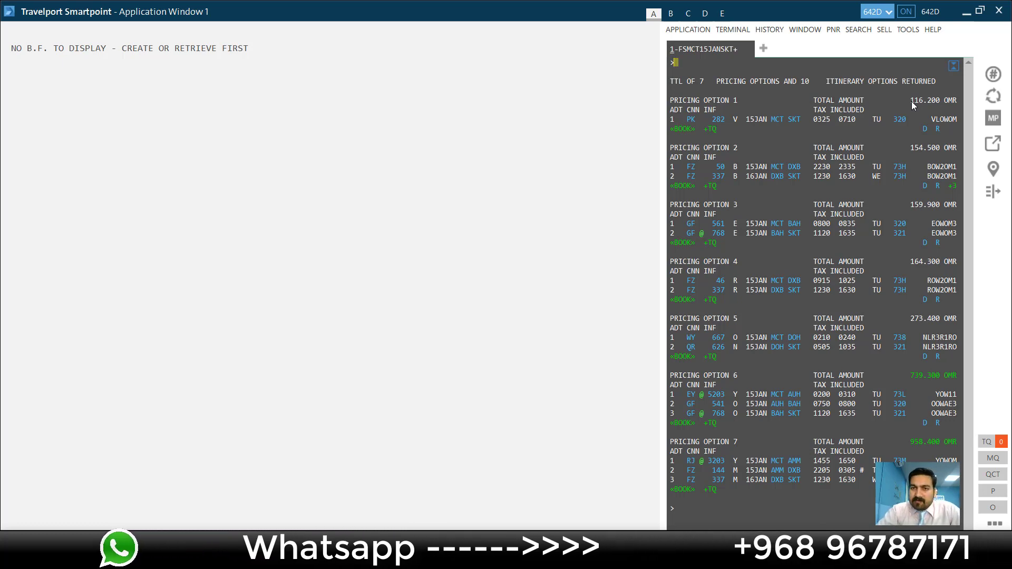
- Book pricing option 1, PK 282 V class MCT–SKT on 15JAN at 116.200 OMR
{"action": "key", "text": "alt+Up"}
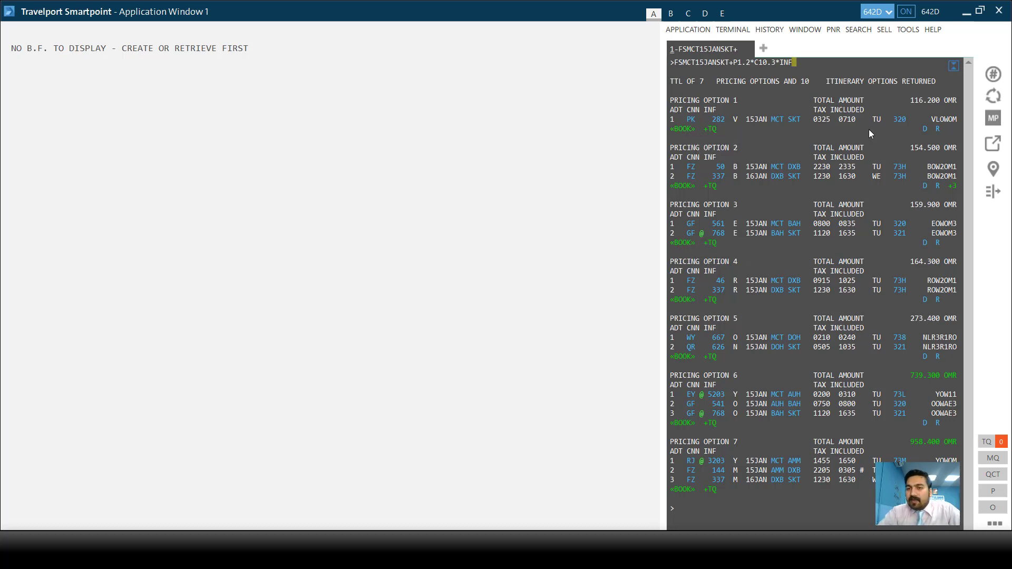
{"action": "left_click", "coordinate": [688, 133]}
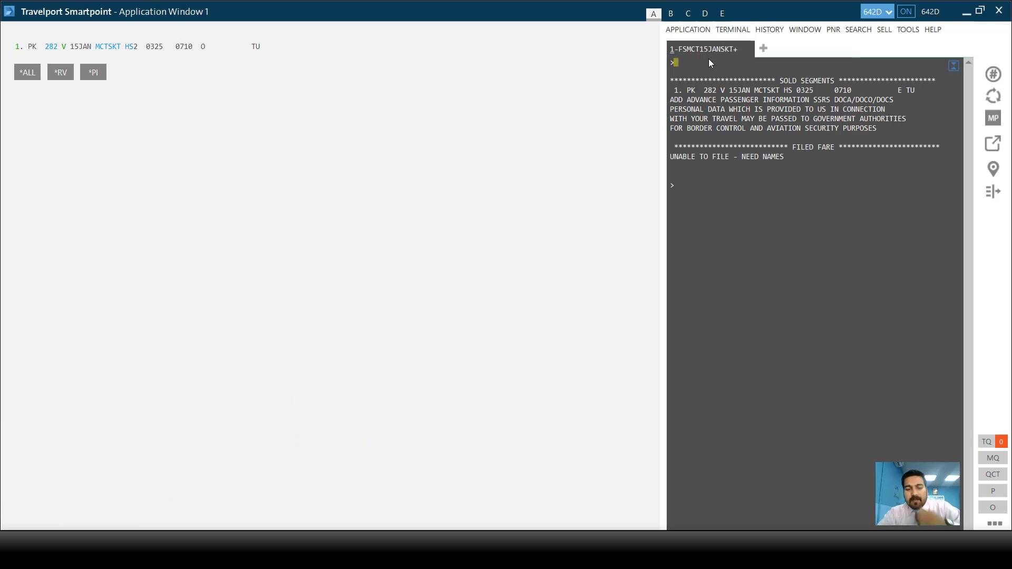
- Add the passenger's surname and first name with title MR as an N. name entry
{"action": "type", "text": "N."}
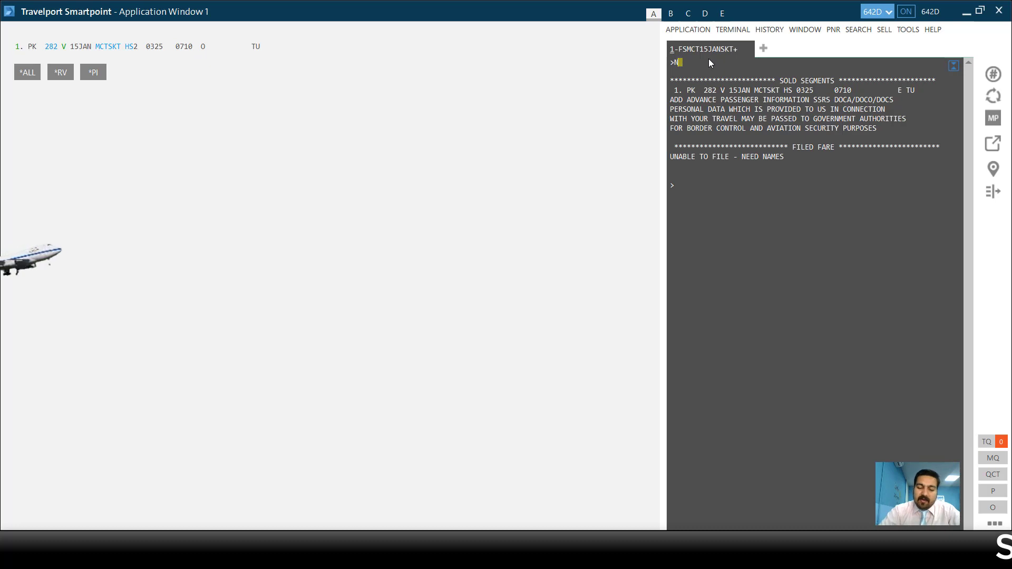
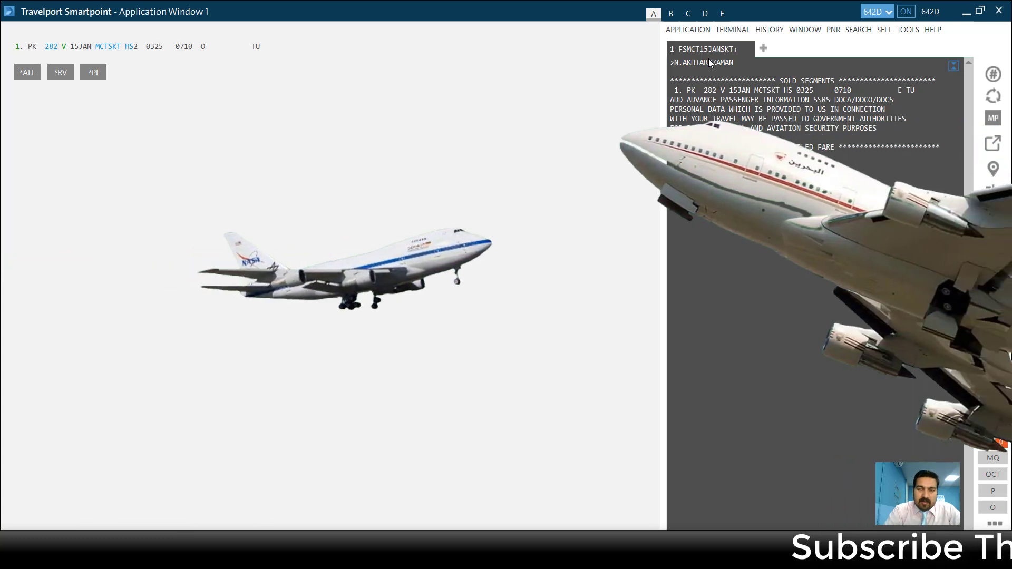
{"action": "type", "text": " MR"}
{"action": "key", "text": "Return"}
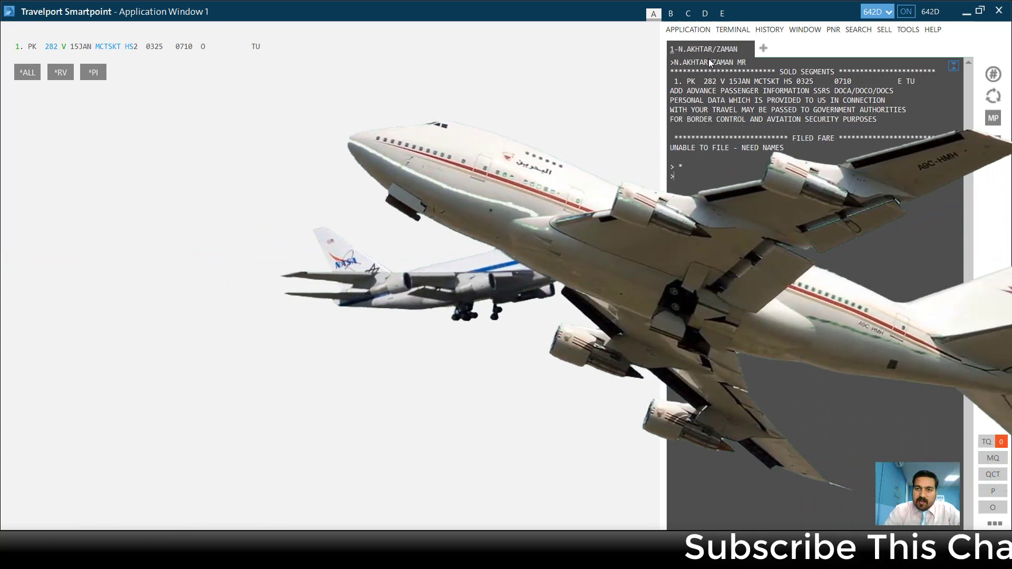
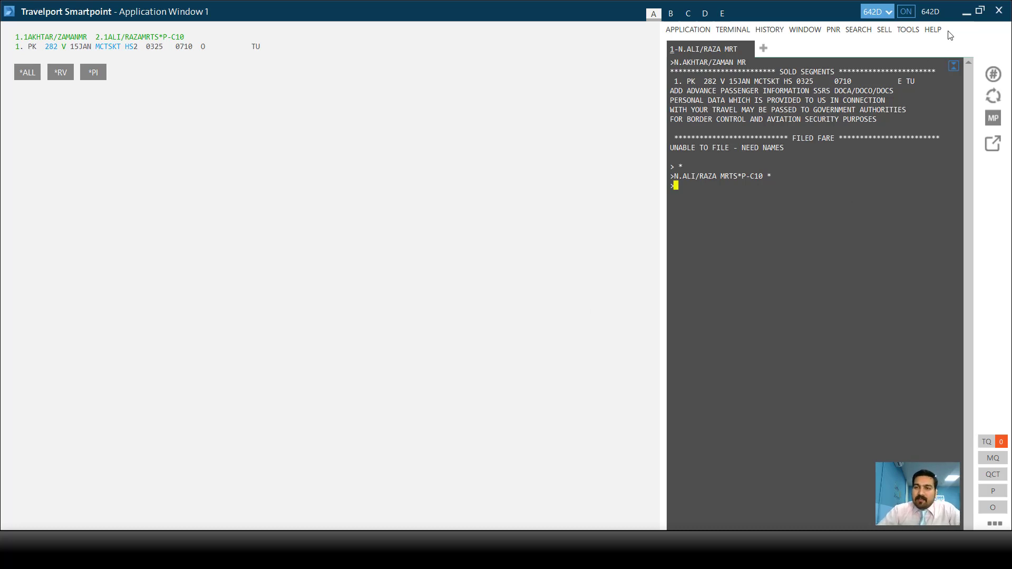
{"action": "left_click", "coordinate": [966, 14]}
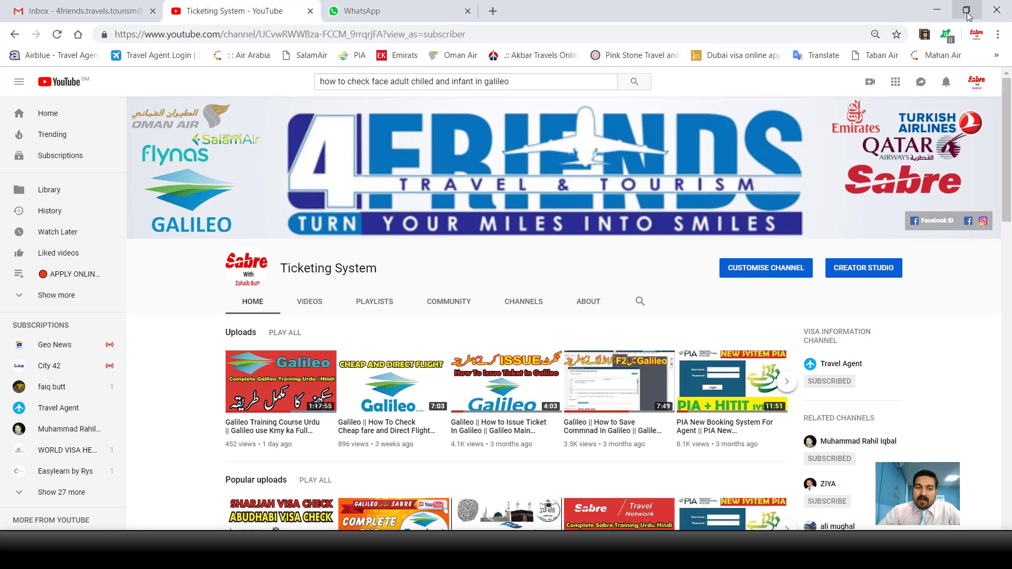
{"action": "scroll", "coordinate": [605, 349], "scroll_direction": "down", "scroll_amount": 1}
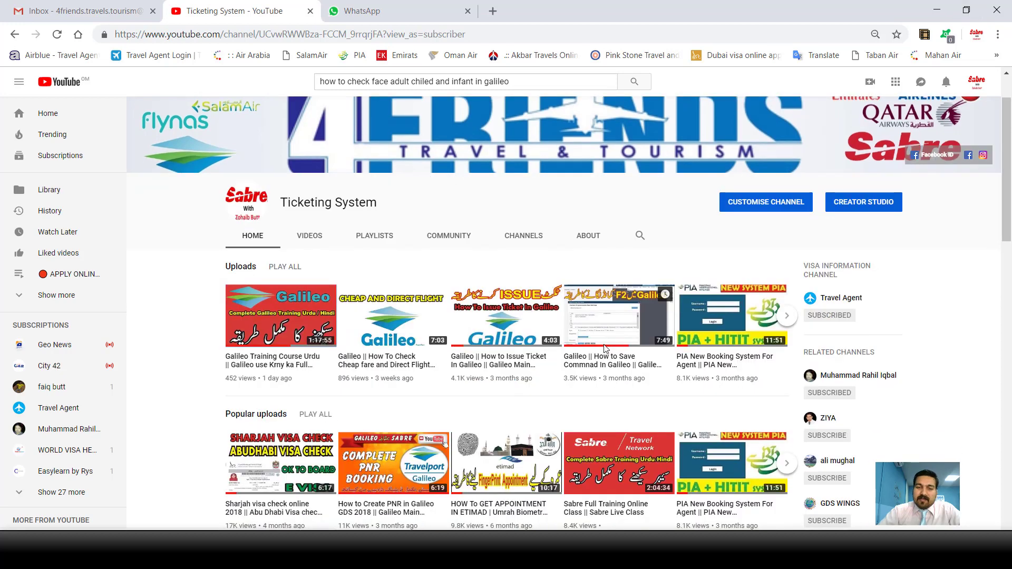
{"action": "scroll", "coordinate": [605, 349], "scroll_direction": "down", "scroll_amount": 1}
{"action": "scroll", "coordinate": [678, 339], "scroll_direction": "up", "scroll_amount": 2}
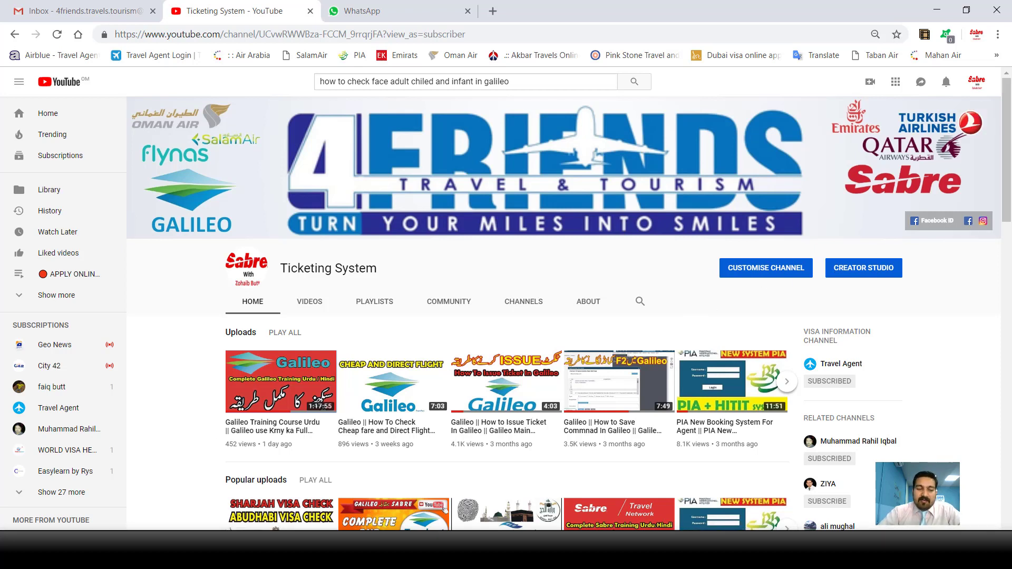
{"action": "mouse_move", "coordinate": [146, 548]}
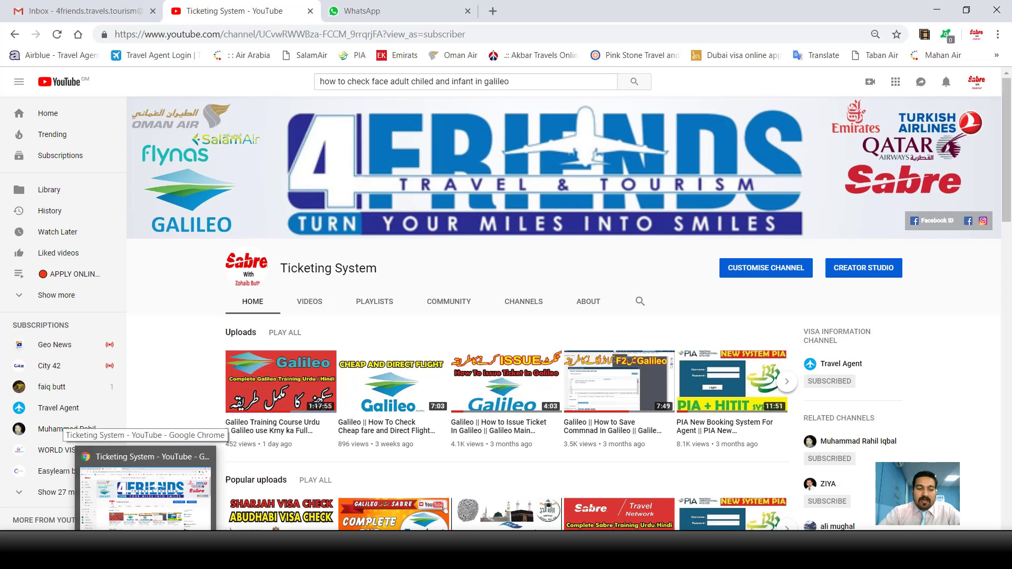
{"action": "left_click", "coordinate": [203, 549]}
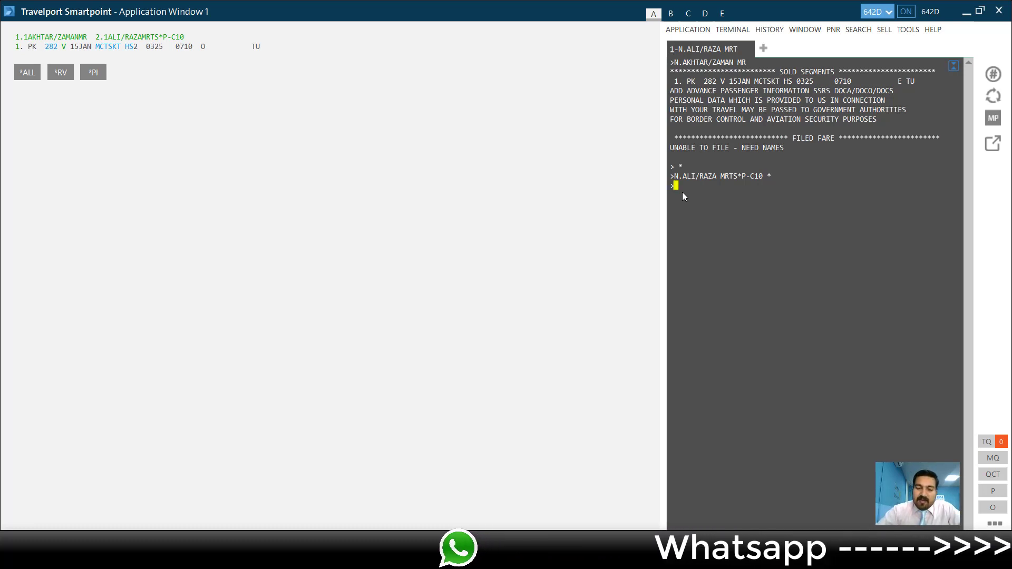
- Add the infant's surname and first name with title MISS and birth date 12JUN18 as name 3
{"action": "type", "text": "N.I"}
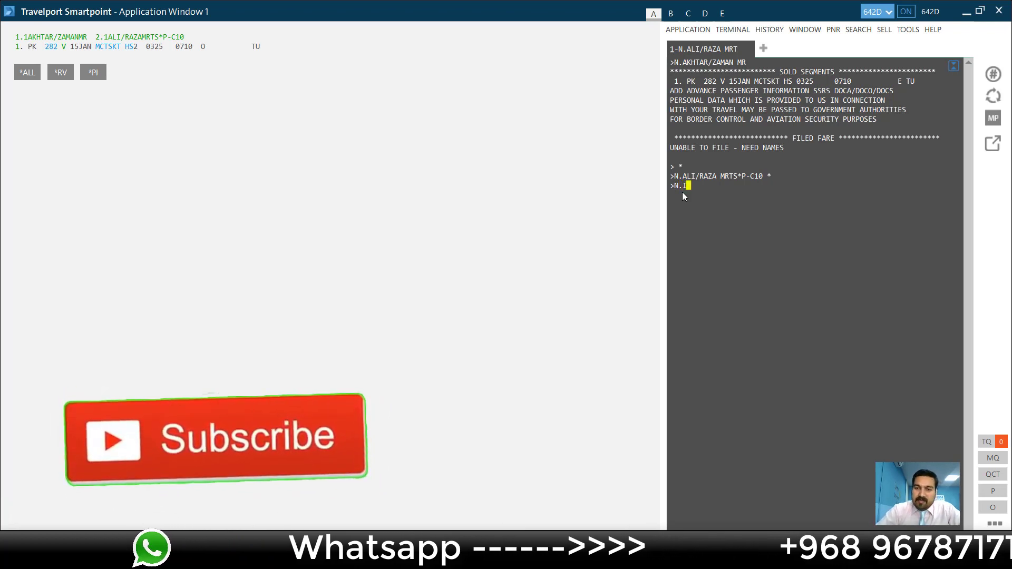
{"action": "type", "text": "/"}
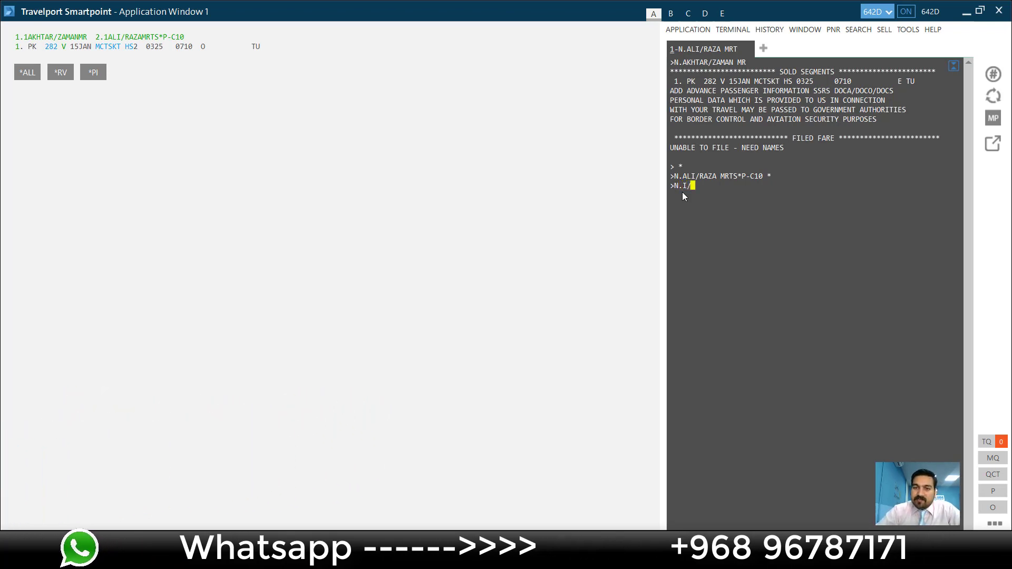
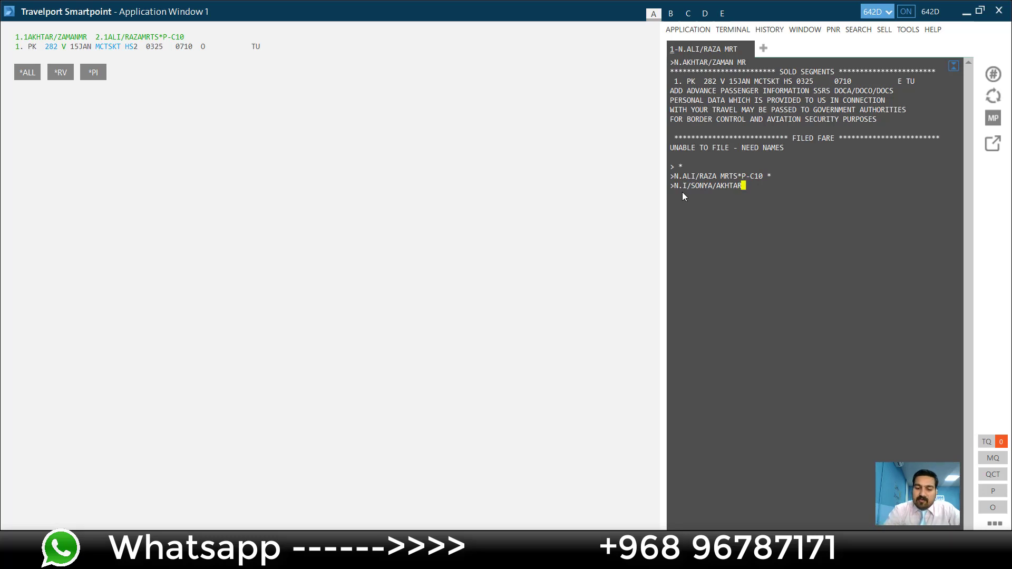
{"action": "type", "text": "MISS"}
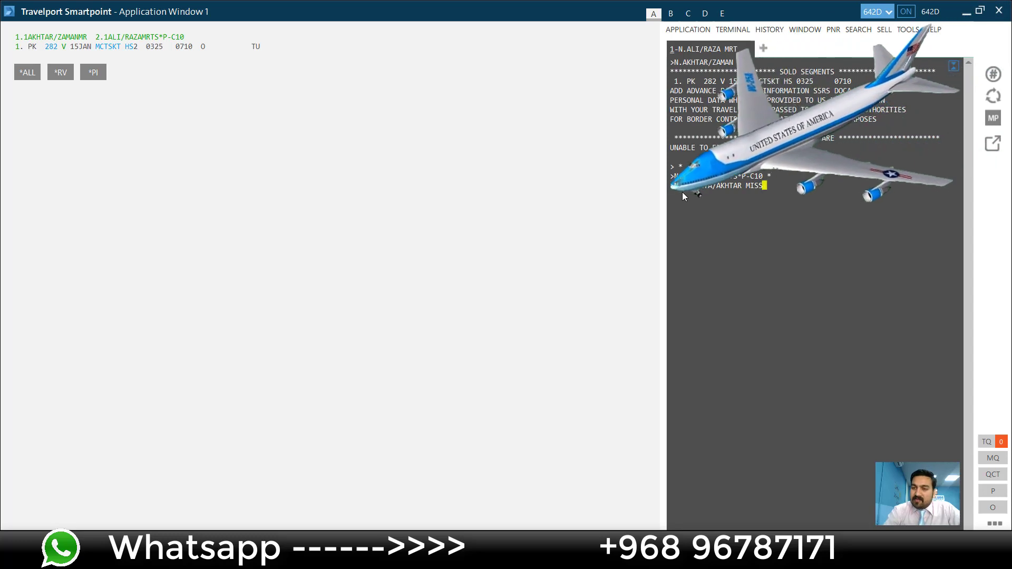
{"action": "type", "text": "*"}
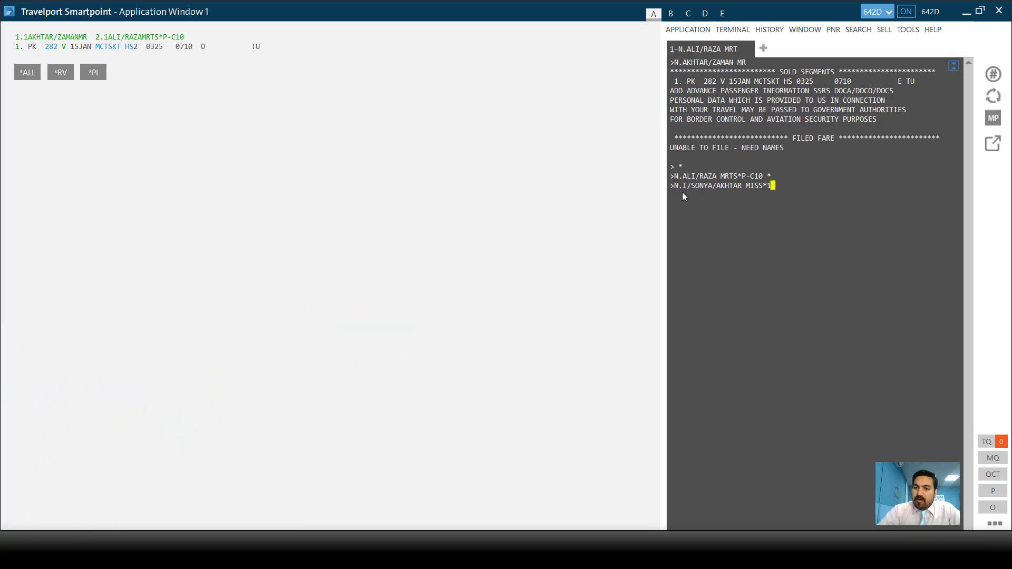
{"action": "type", "text": "JUN"}
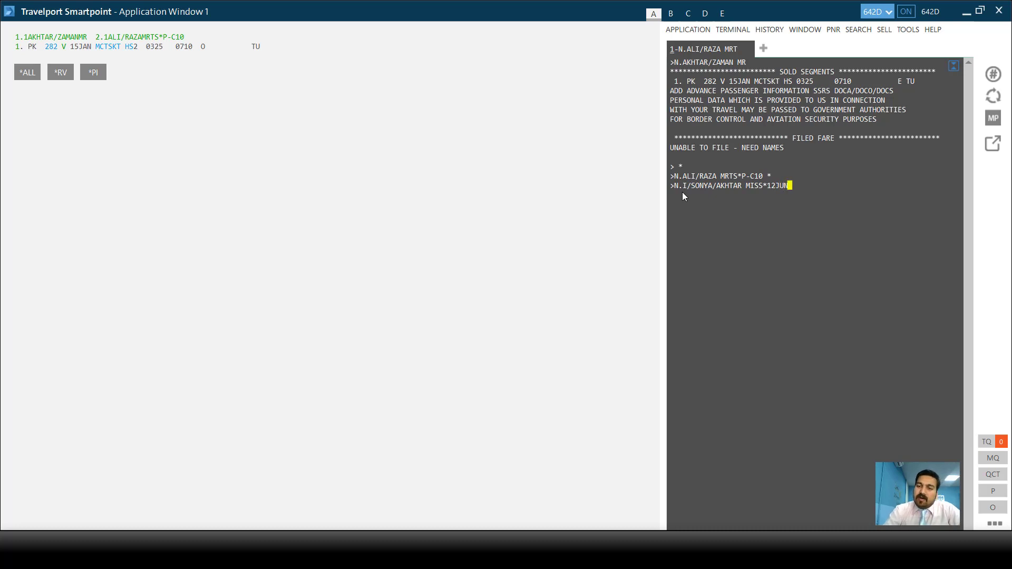
{"action": "type", "text": "18"}
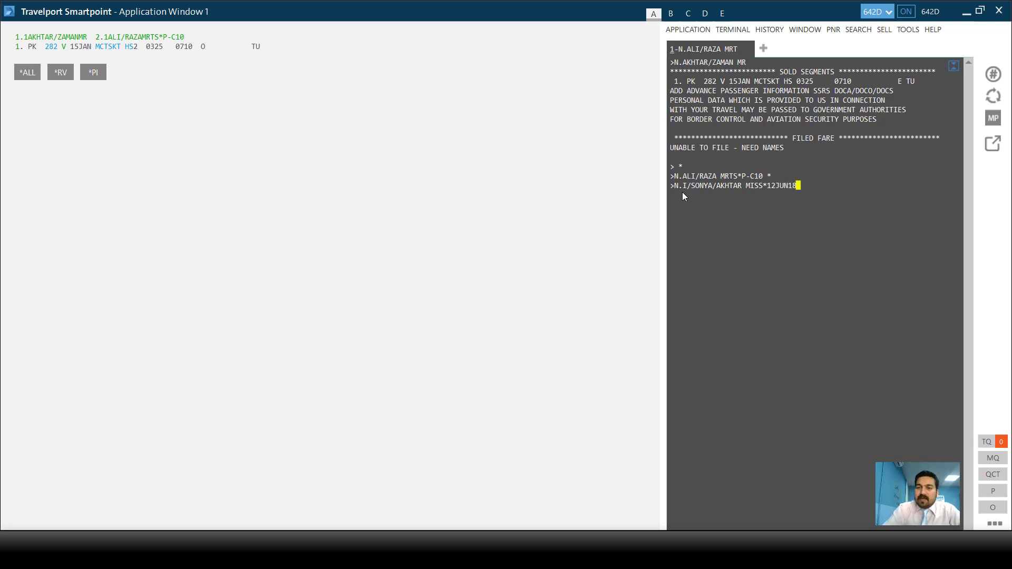
{"action": "key", "text": "Return"}
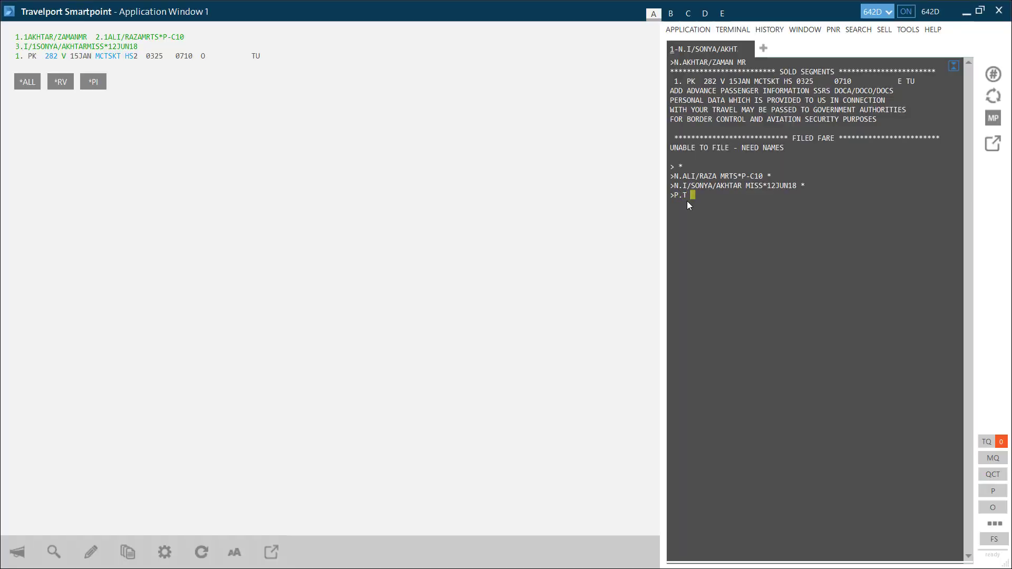
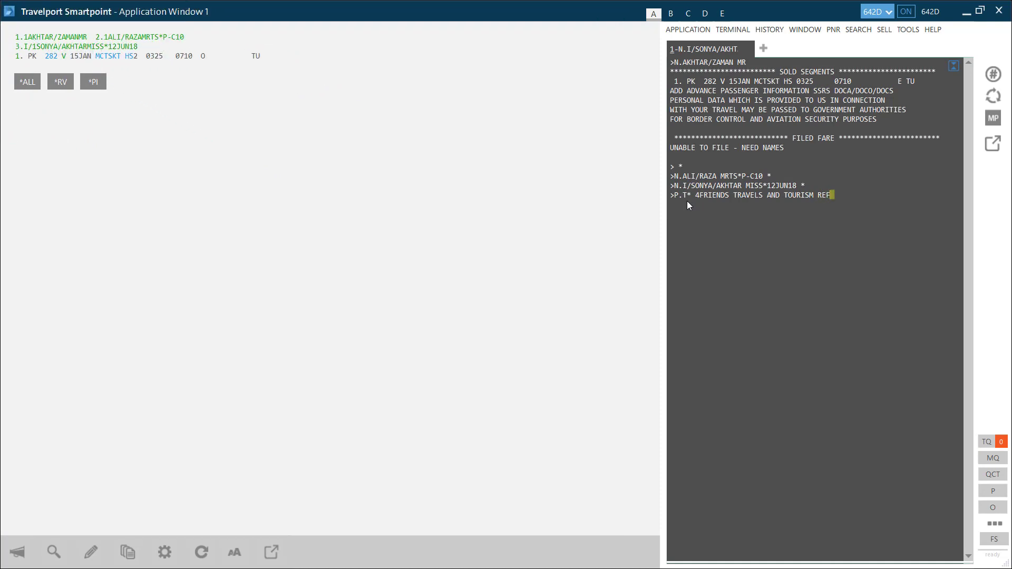
- Add a P.T phone entry for 4FRIENDS TRAVELS AND TOURISM with the contact's reference and phone number
{"action": "key", "text": "Return"}
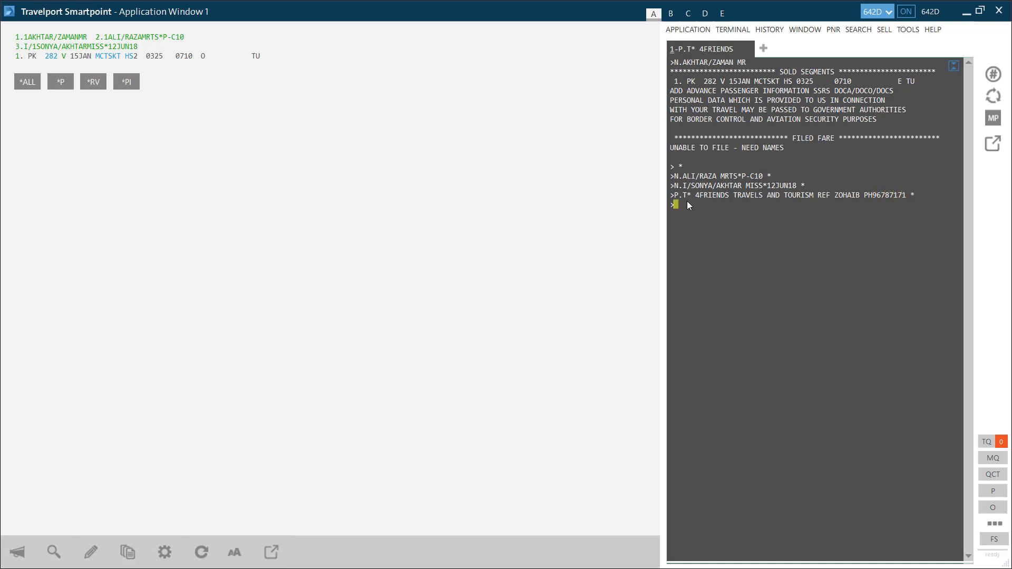
- Add the T.T* ticketing arrangement and the requester's name as the received-from entry
{"action": "type", "text": "T.T*"}
{"action": "key", "text": "Return"}
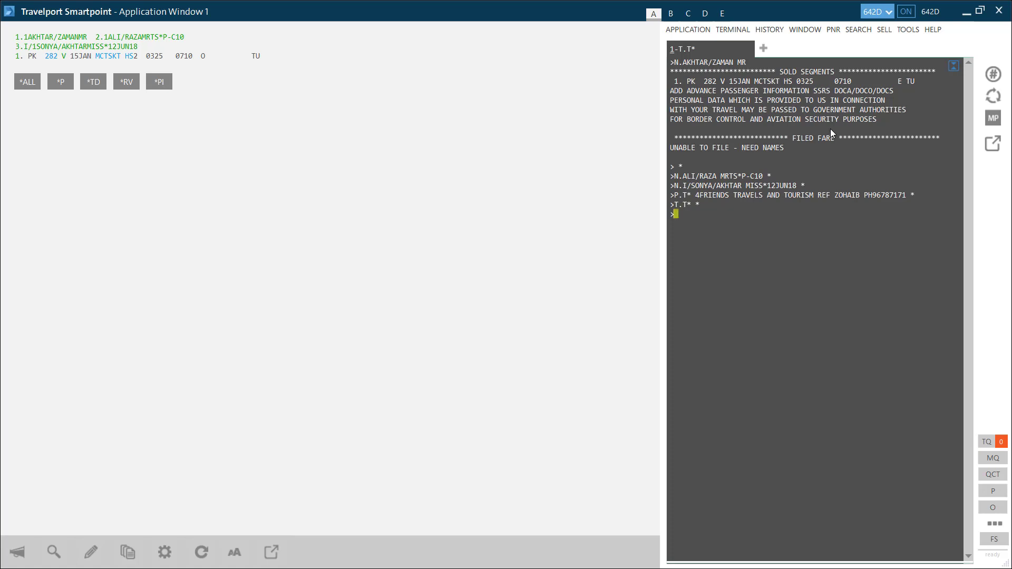
{"action": "type", "text": "R.ZOHAIB"}
{"action": "key", "text": "Return"}
- End the transaction to save the PNR, then redisplay it with IR showing PK 282 HK2
{"action": "type", "text": "ER"}
{"action": "key", "text": "Return"}
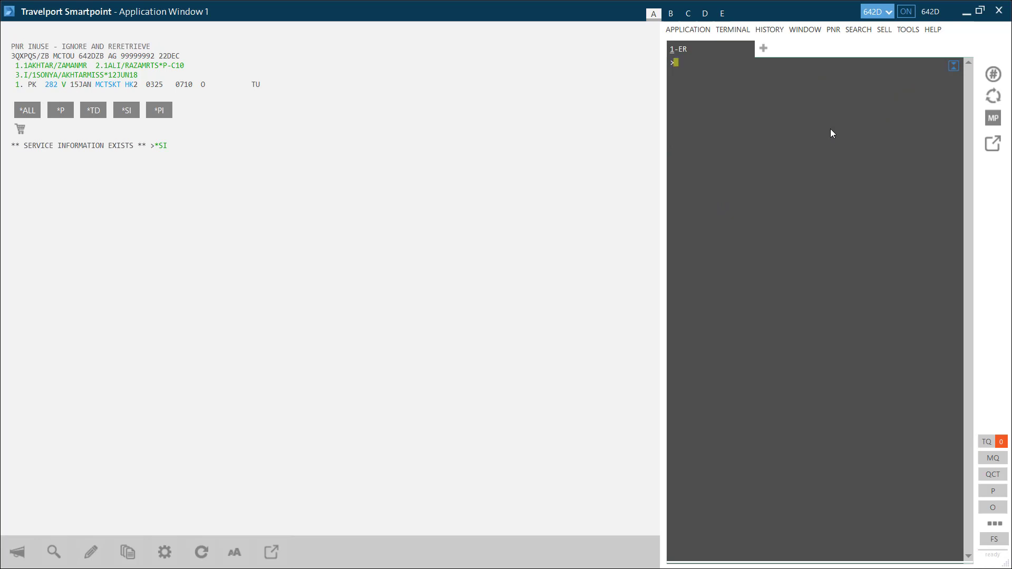
{"action": "type", "text": "IR"}
{"action": "key", "text": "Return"}
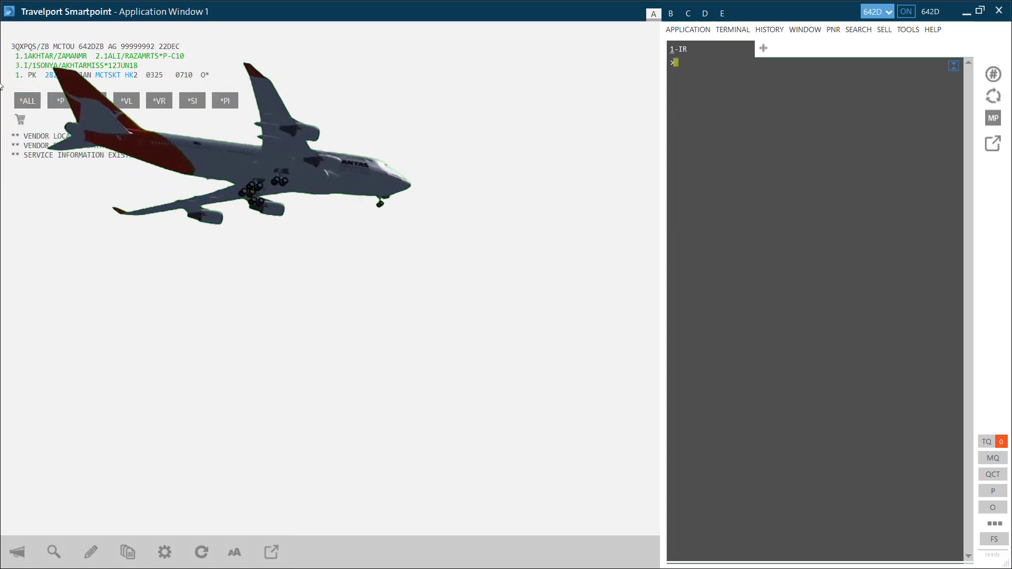
- Expand *VL to show the PK vendor locator dated 22DEC 1738 and highlight the locator codes
{"action": "left_click_drag", "start_coordinate": [11, 46], "coordinate": [36, 46]}
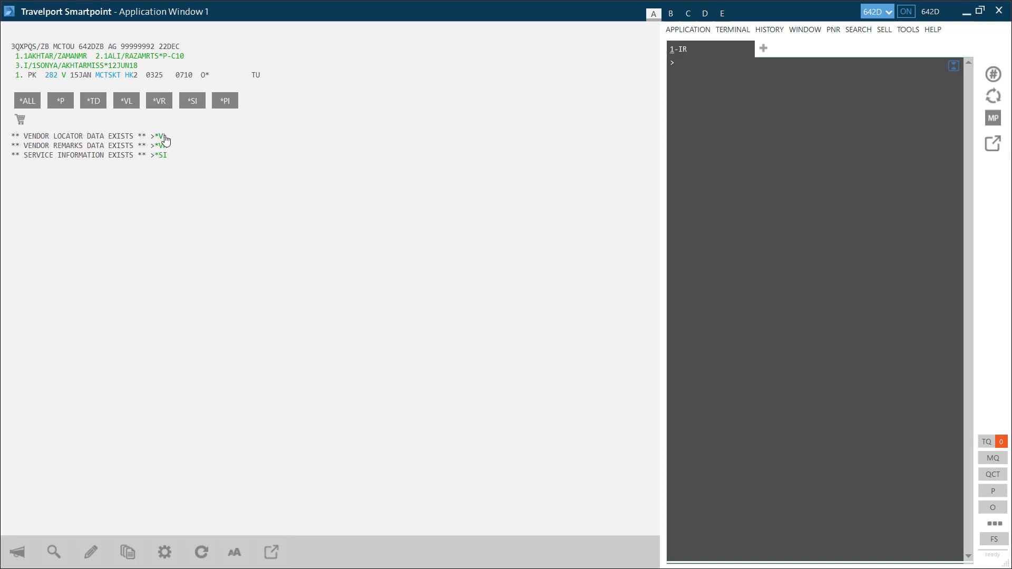
{"action": "left_click", "coordinate": [165, 137]}
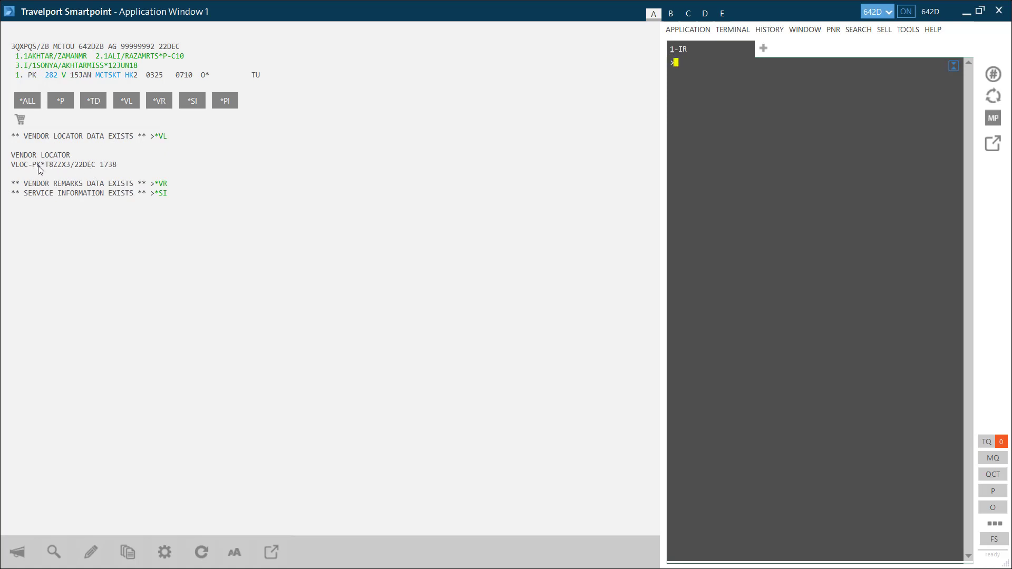
{"action": "left_click_drag", "start_coordinate": [42, 165], "coordinate": [65, 167]}
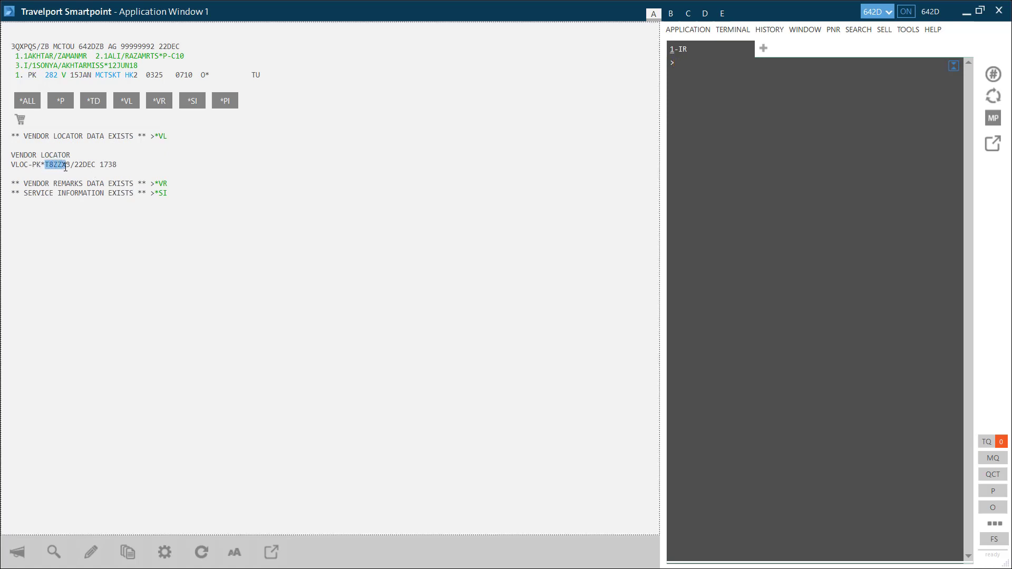
{"action": "left_click", "coordinate": [714, 86]}
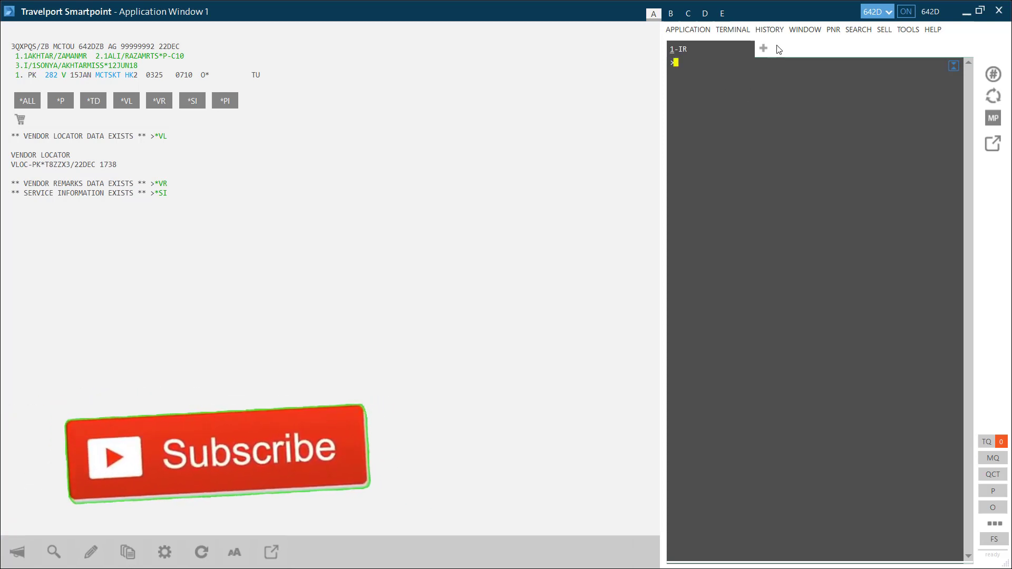
- Display the FQ fare quote and review adult 61.600, child 49.600 and infant 5.000 OMR rows
{"action": "type", "text": "FQ"}
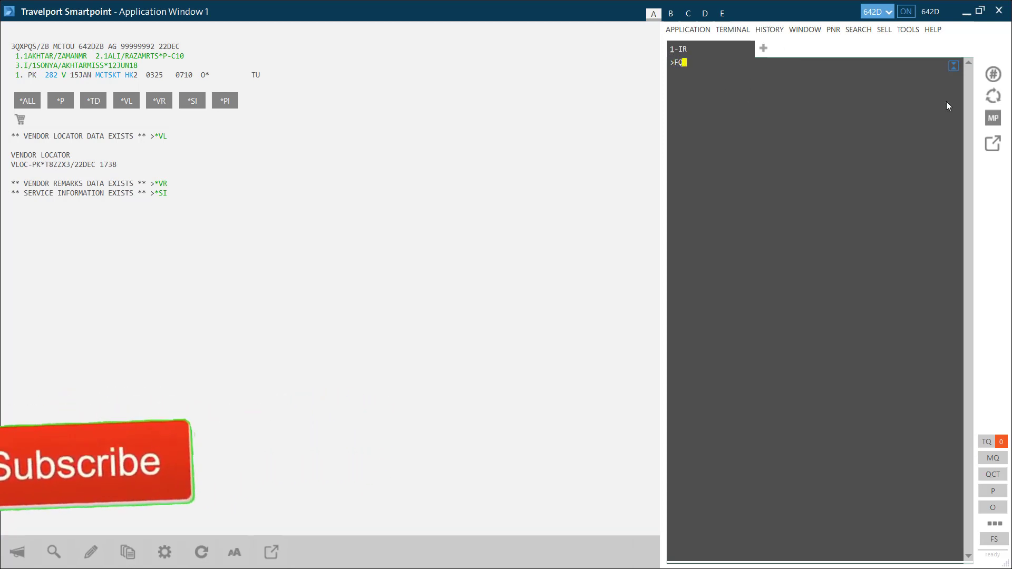
{"action": "key", "text": "Return"}
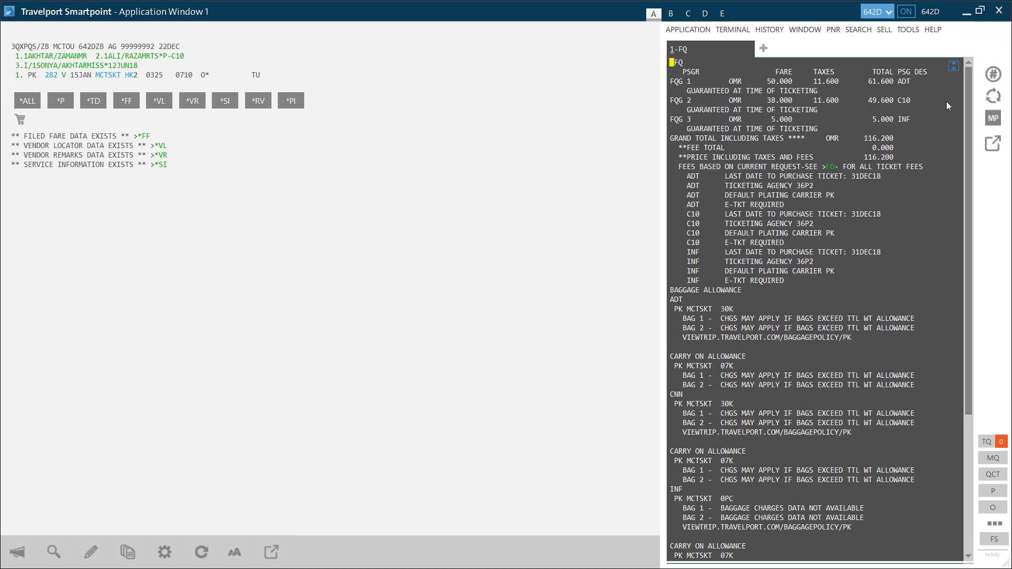
{"action": "left_click_drag", "start_coordinate": [812, 83], "coordinate": [914, 85]}
{"action": "left_click_drag", "start_coordinate": [772, 100], "coordinate": [928, 101]}
{"action": "left_click_drag", "start_coordinate": [729, 119], "coordinate": [921, 126]}
{"action": "left_click", "coordinate": [816, 111]}
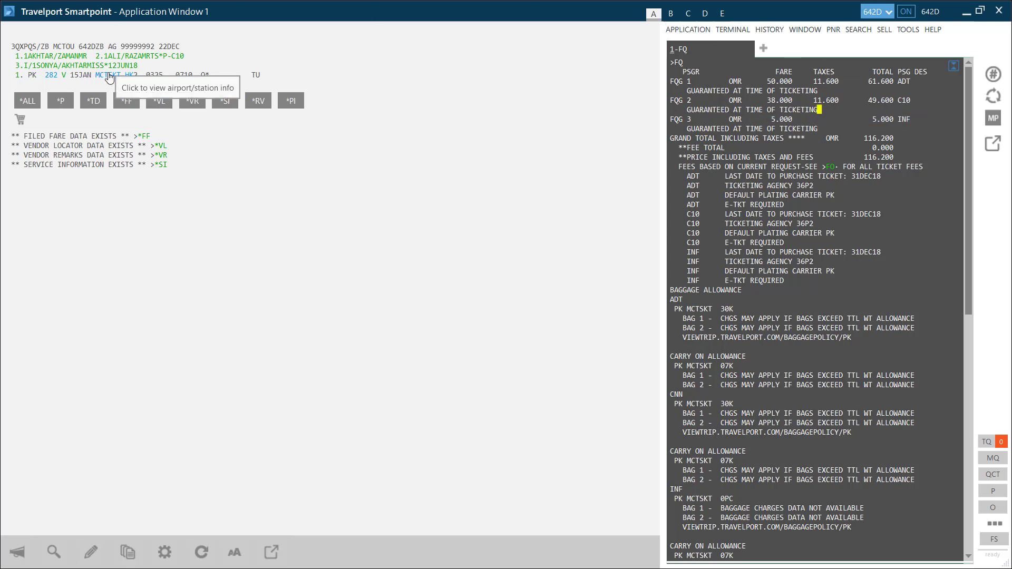